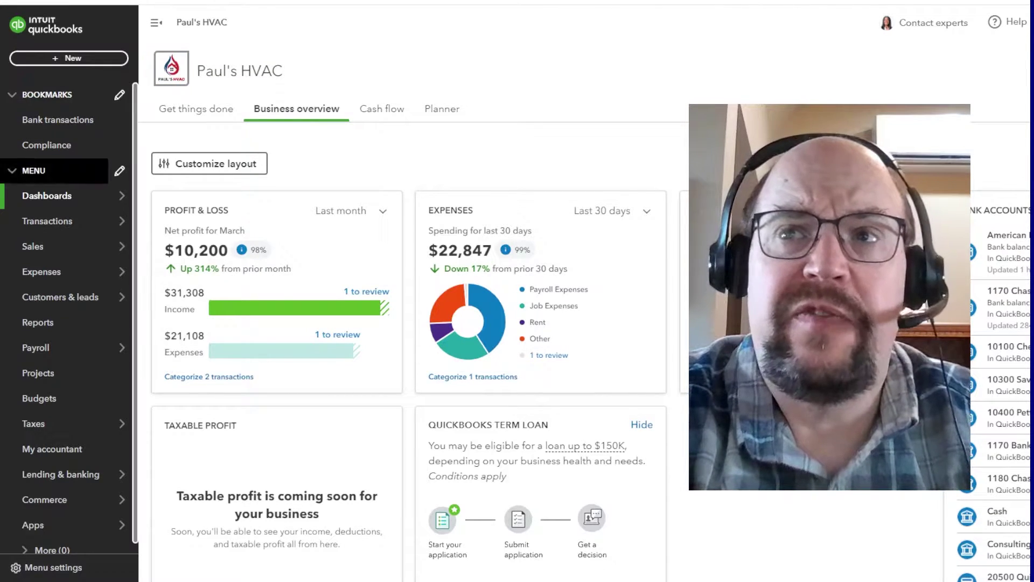
Preview the left menu's section flyouts, then bring up the navigation Menu settings options.
{"action": "mouse_move", "coordinate": [70, 246]}
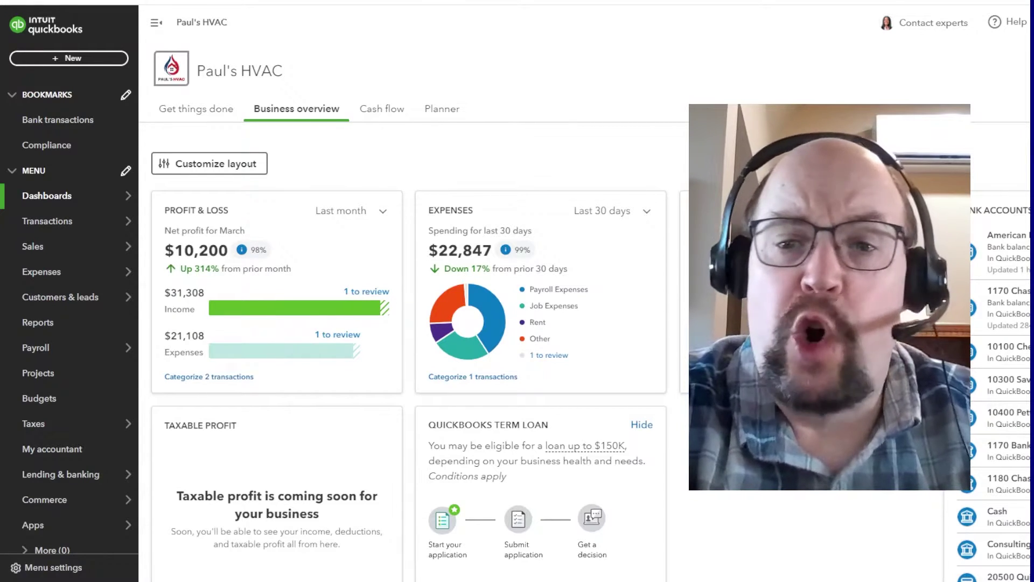
{"action": "mouse_move", "coordinate": [65, 196]}
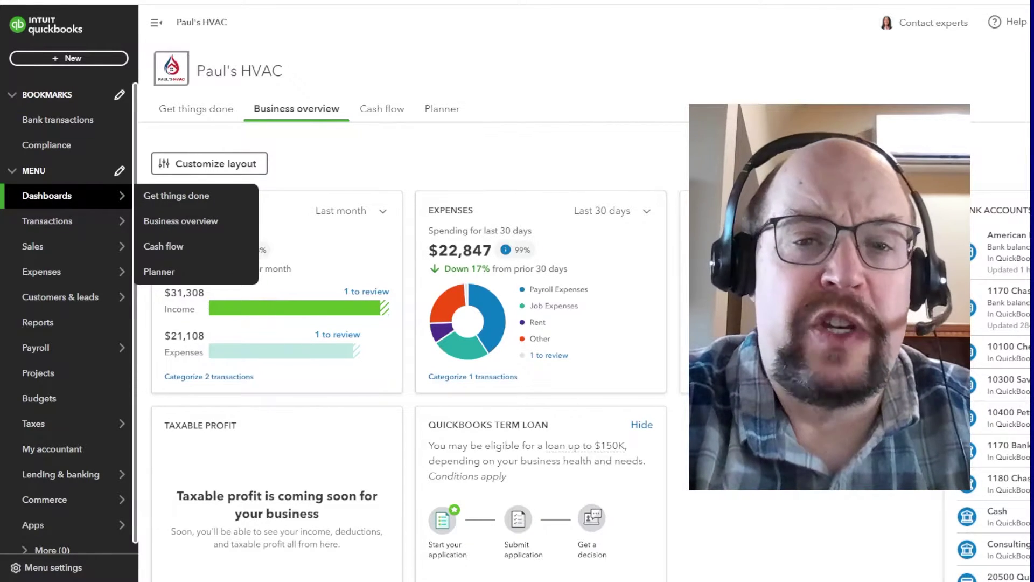
{"action": "mouse_move", "coordinate": [65, 272]}
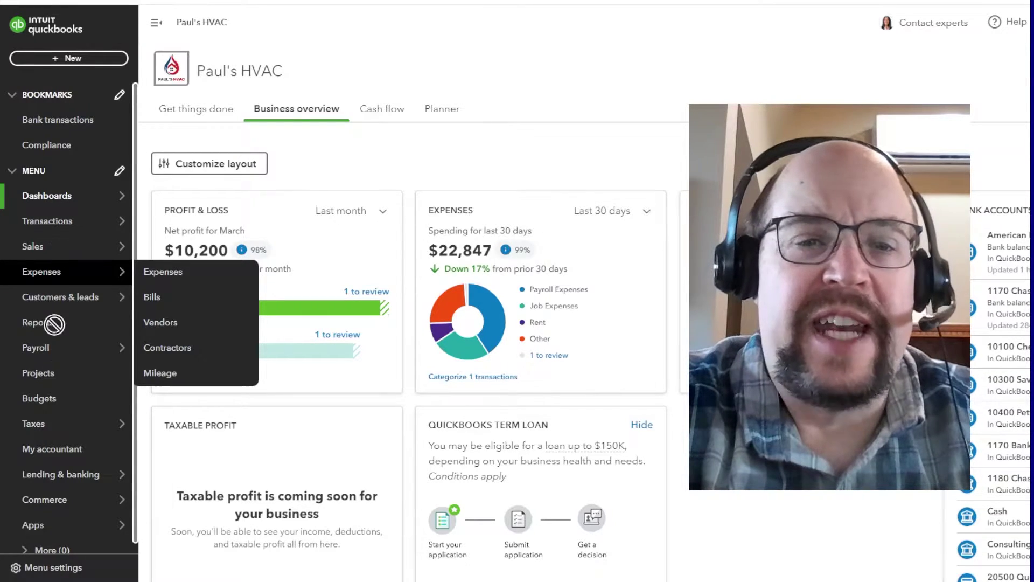
{"action": "mouse_move", "coordinate": [56, 297]}
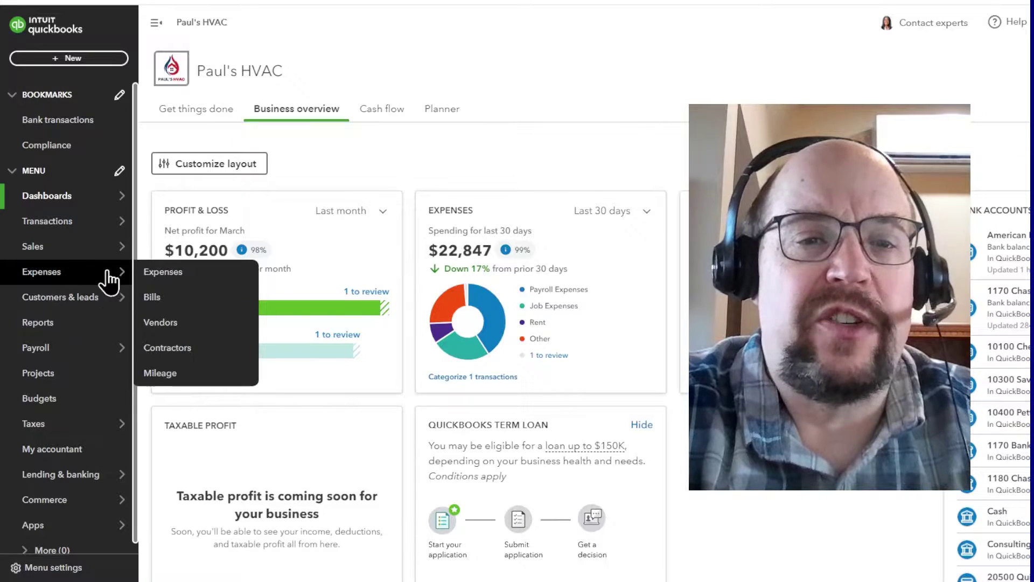
{"action": "mouse_move", "coordinate": [93, 485]}
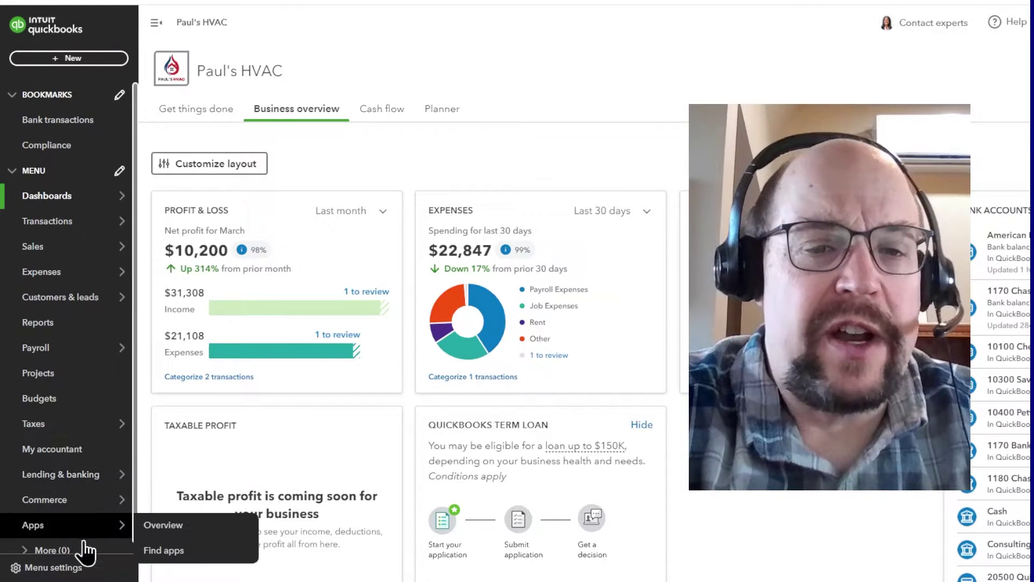
{"action": "left_click", "coordinate": [57, 572]}
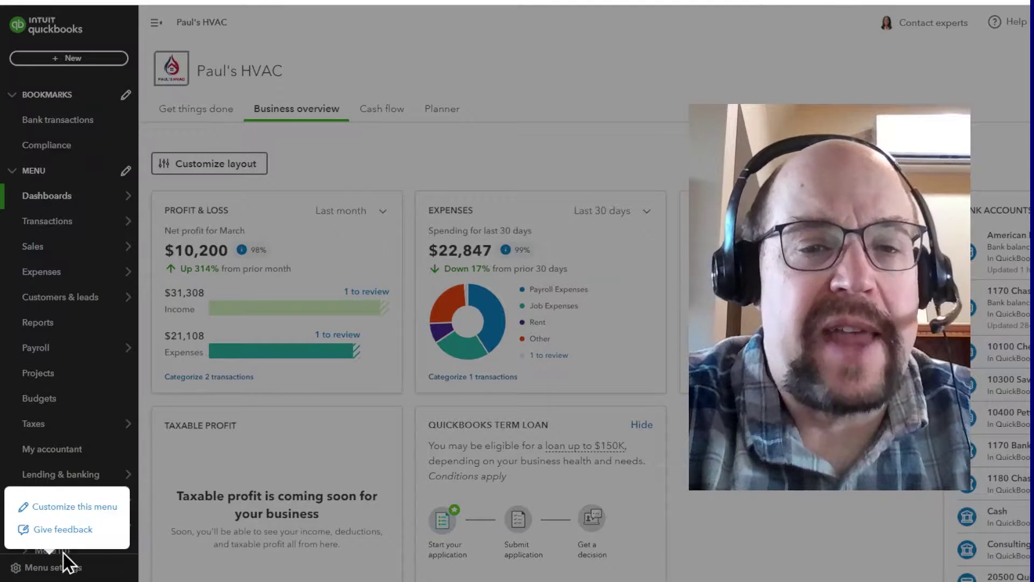
Hide Projects and Payroll from the menu and move Customers & leads just below Dashboards.
{"action": "left_click", "coordinate": [70, 508]}
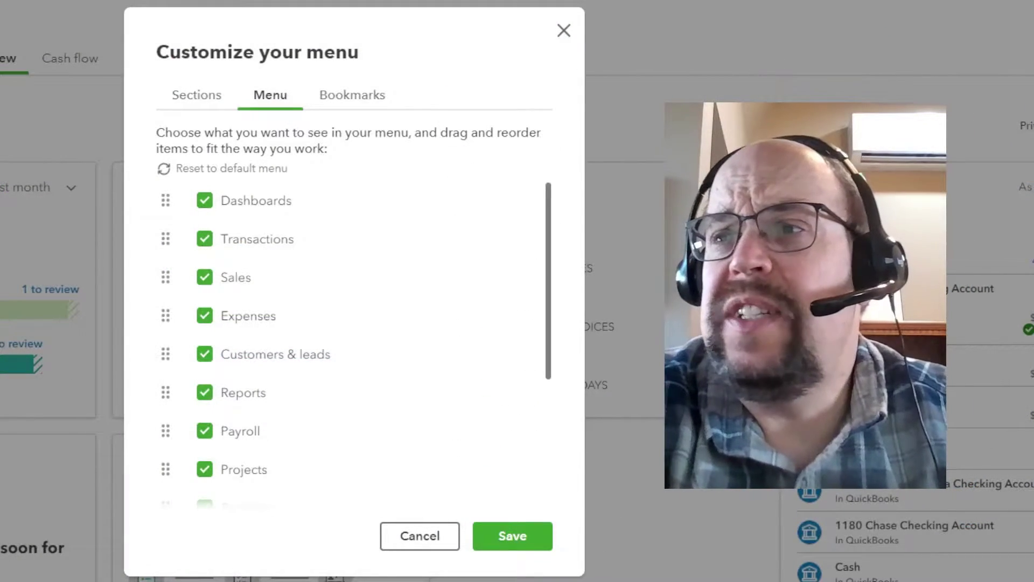
{"action": "scroll", "coordinate": [350, 333], "scroll_direction": "down", "scroll_amount": 2}
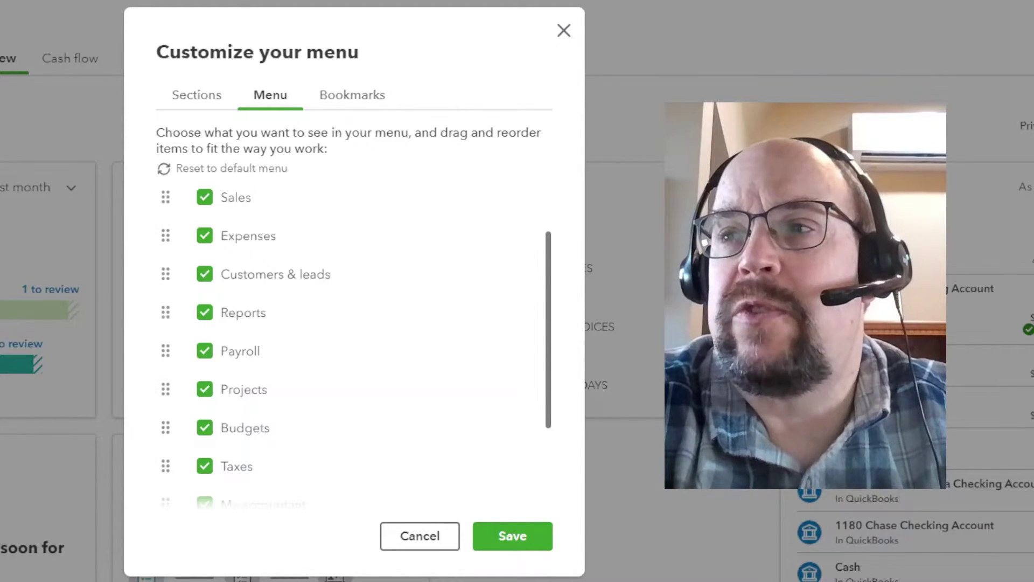
{"action": "left_click", "coordinate": [204, 389]}
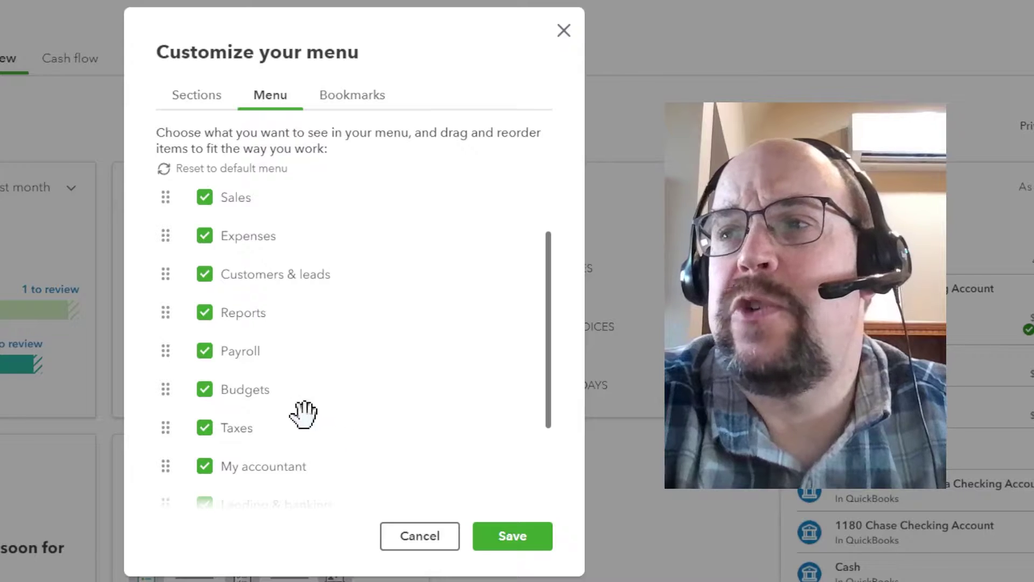
{"action": "left_click", "coordinate": [204, 350]}
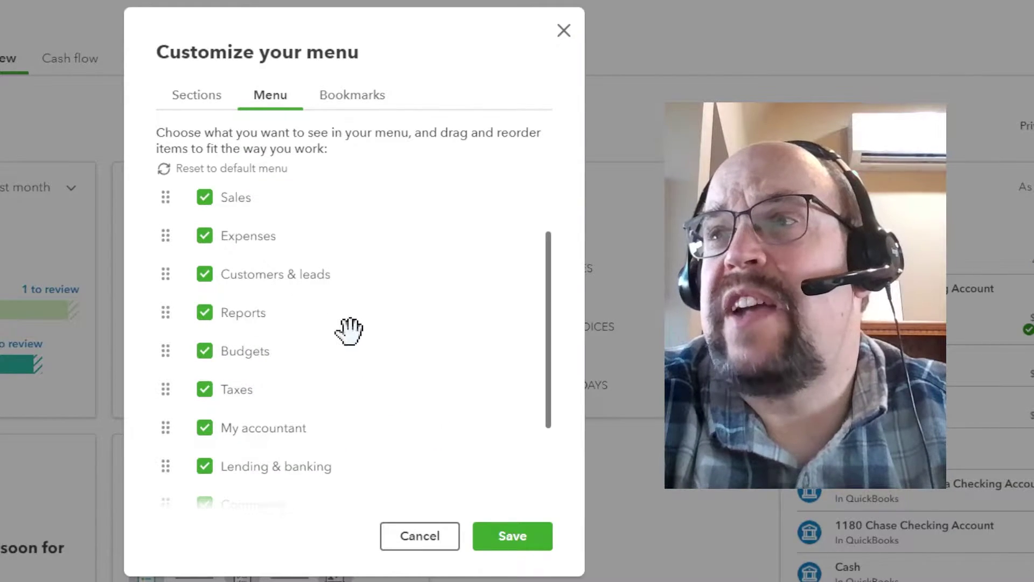
{"action": "scroll", "coordinate": [346, 328], "scroll_direction": "up", "scroll_amount": 2}
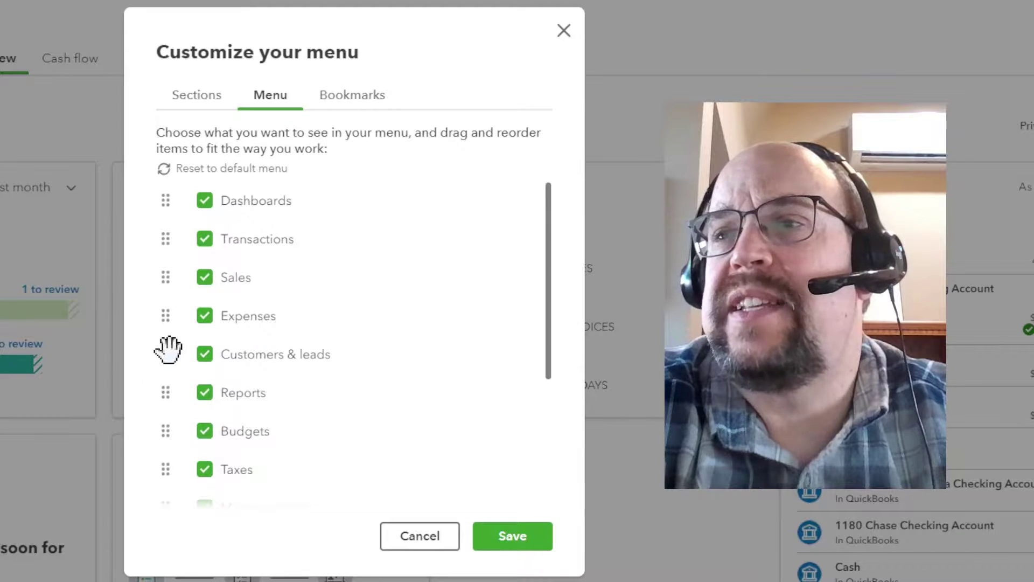
{"action": "left_click_drag", "start_coordinate": [166, 364], "coordinate": [157, 244]}
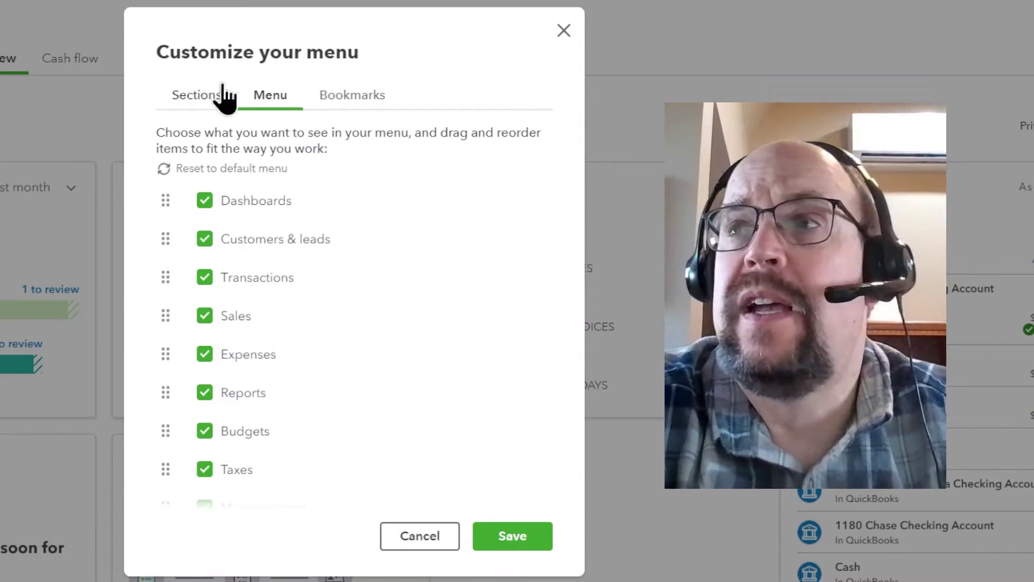
{"action": "left_click", "coordinate": [199, 100]}
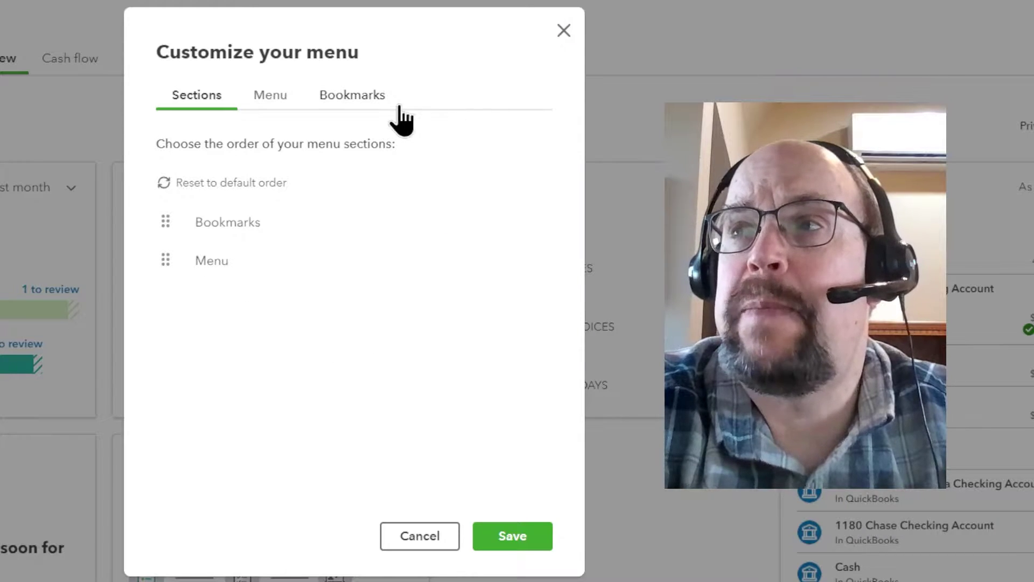
Replace the Compliance bookmark with Apps overview and save the menu changes.
{"action": "left_click", "coordinate": [370, 102]}
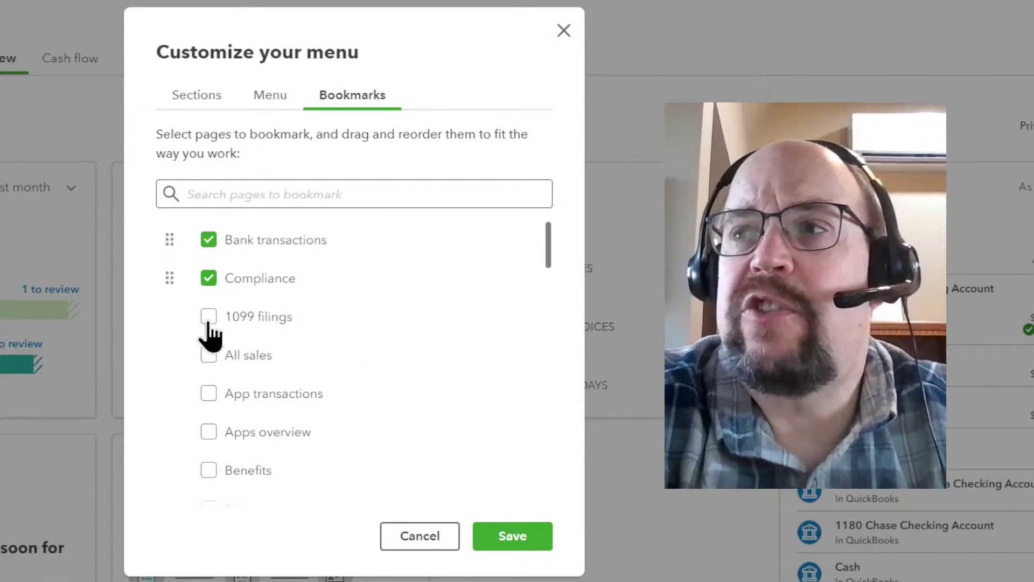
{"action": "left_click", "coordinate": [208, 278]}
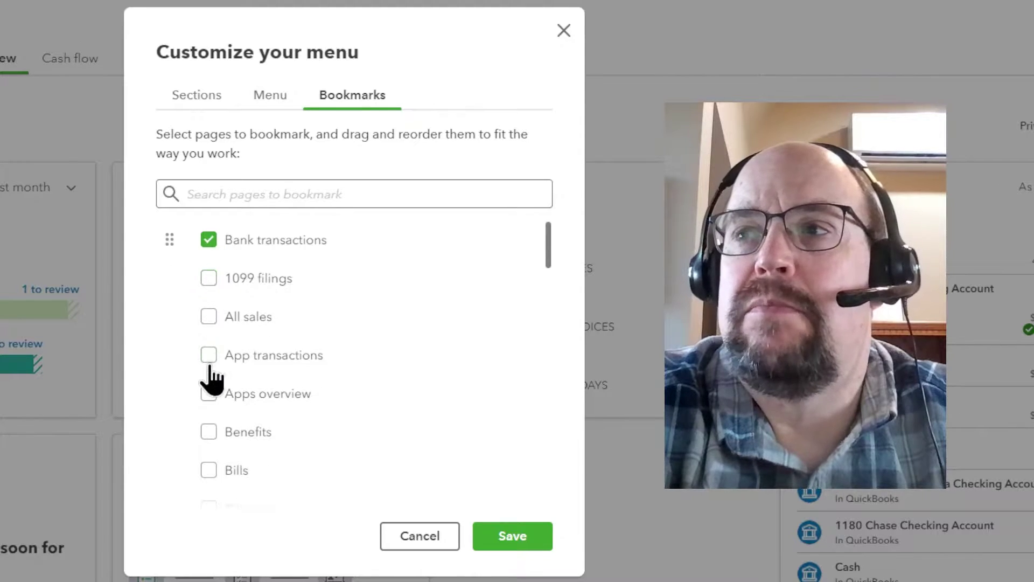
{"action": "left_click", "coordinate": [208, 393]}
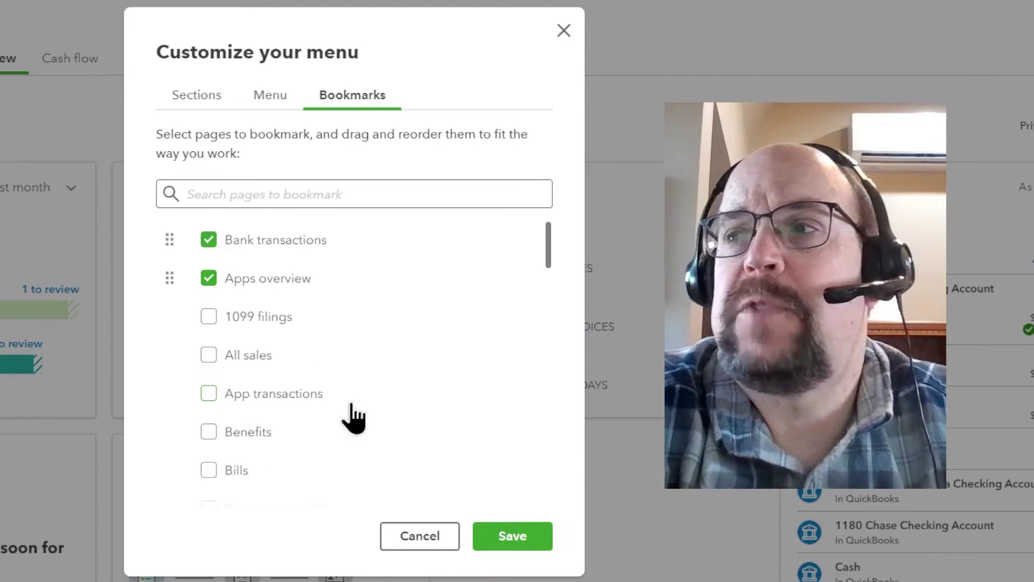
{"action": "left_click", "coordinate": [510, 534]}
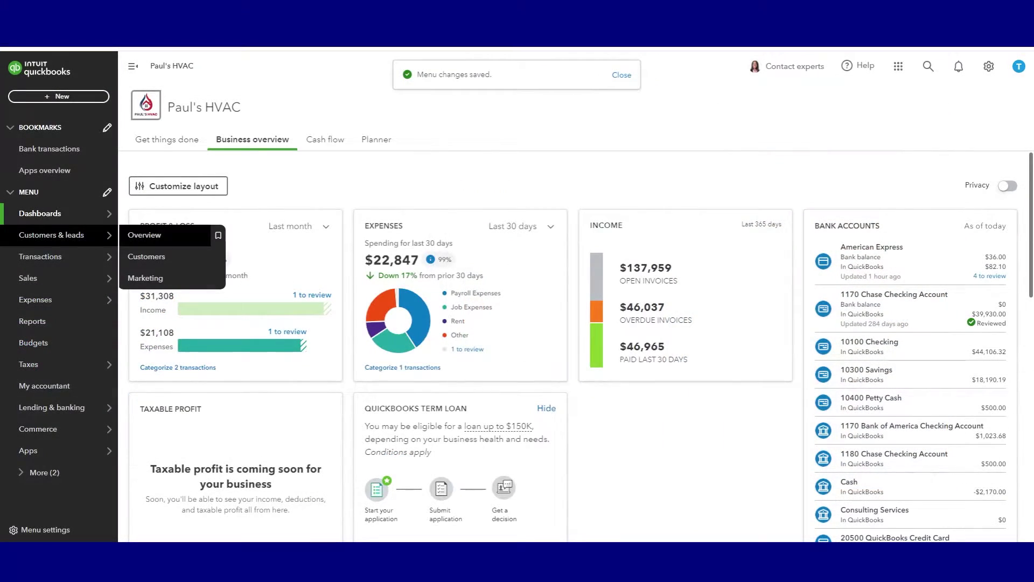
Open the Customers & leads overview showing $46,053.37 overdue invoices and $7,500.00 open estimates.
{"action": "mouse_move", "coordinate": [54, 213]}
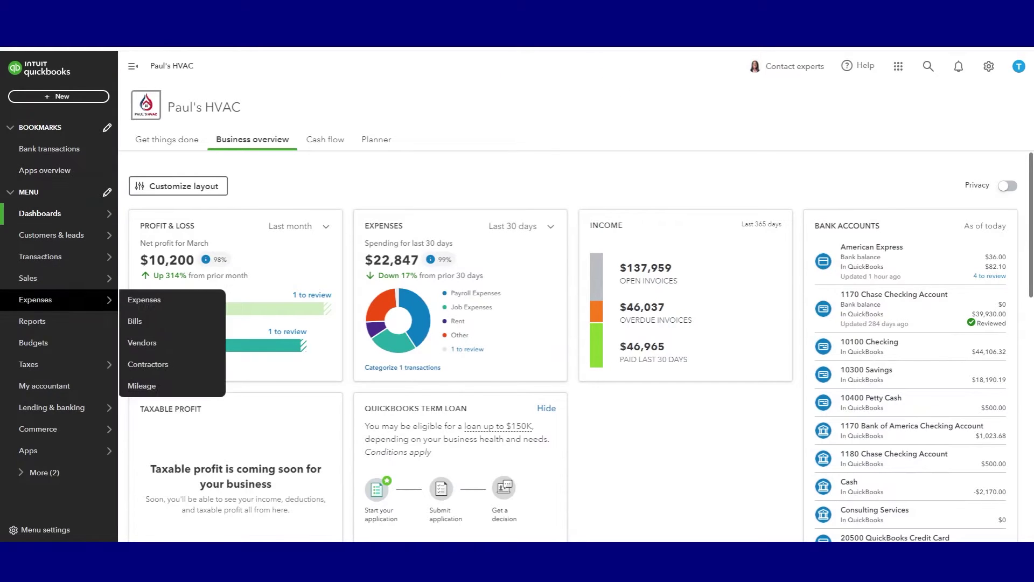
{"action": "left_click", "coordinate": [51, 240]}
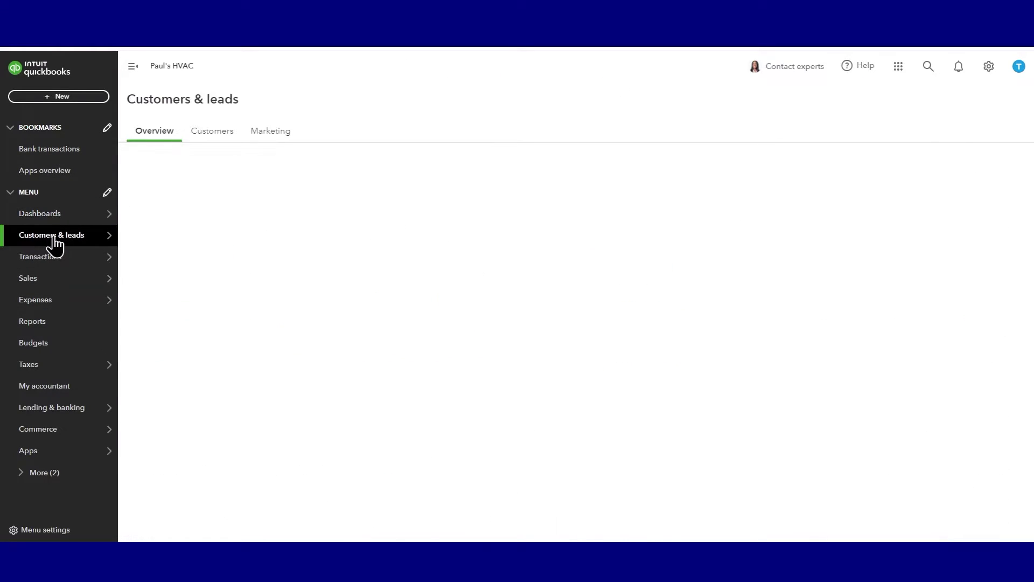
{"action": "mouse_move", "coordinate": [59, 372]}
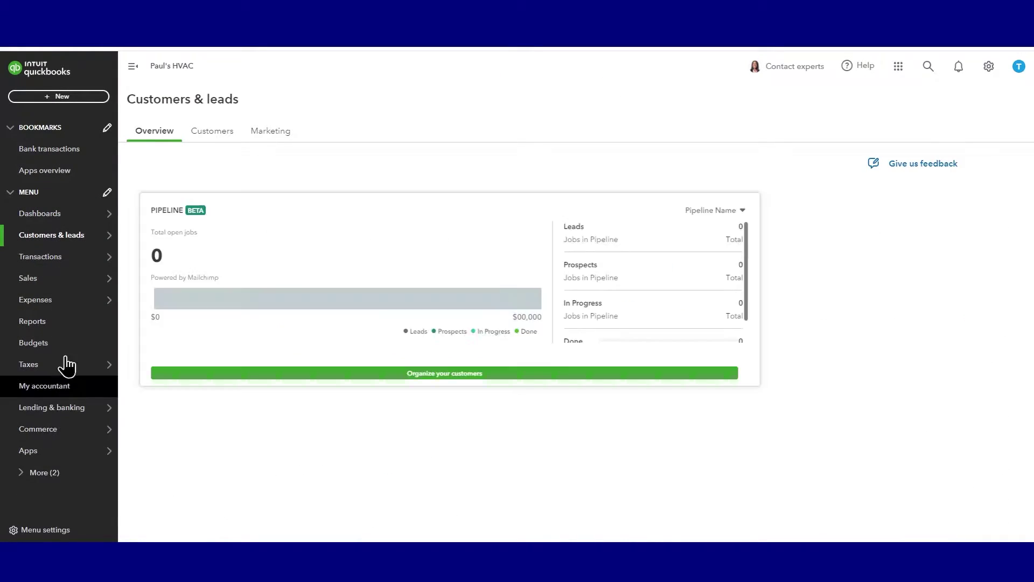
{"action": "mouse_move", "coordinate": [76, 241]}
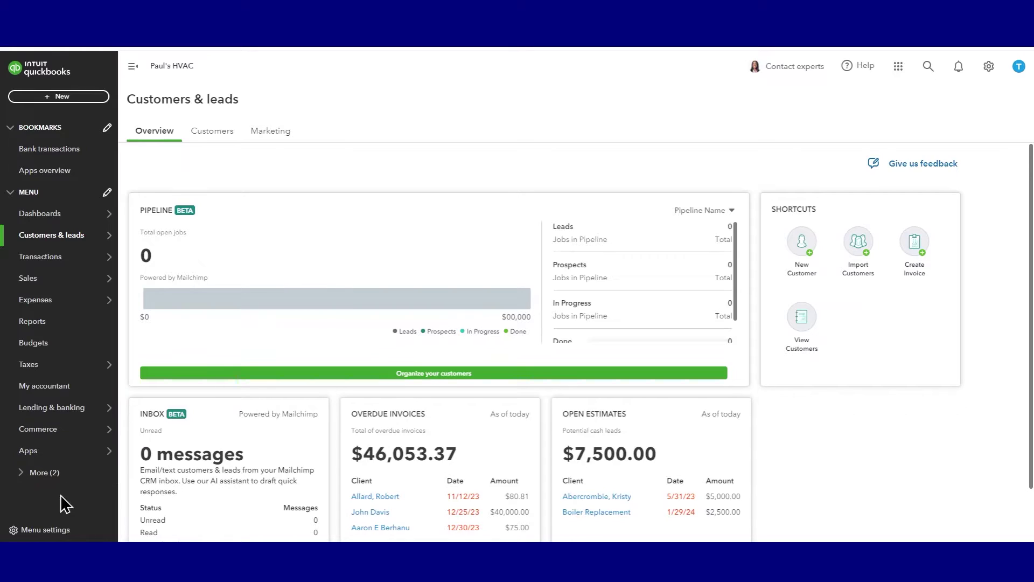
Reset the left menu to its default menu through Customize this menu and save it.
{"action": "left_click", "coordinate": [46, 531]}
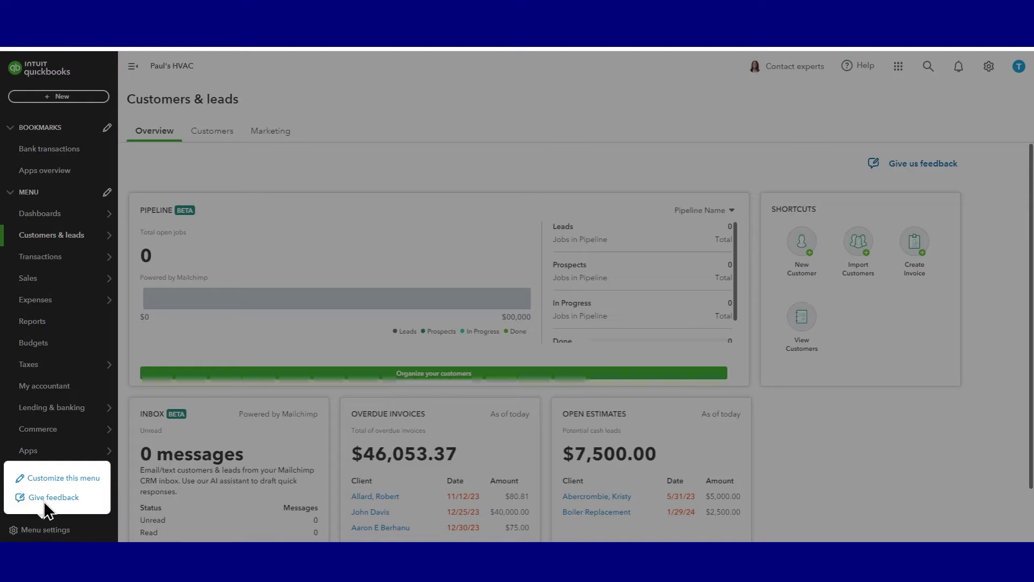
{"action": "left_click", "coordinate": [47, 478]}
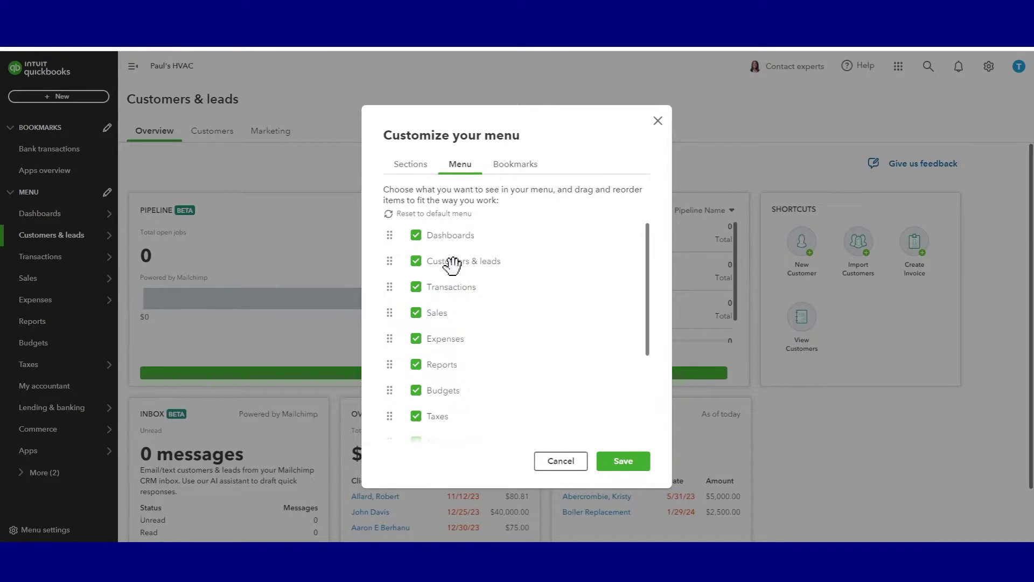
{"action": "left_click", "coordinate": [445, 215]}
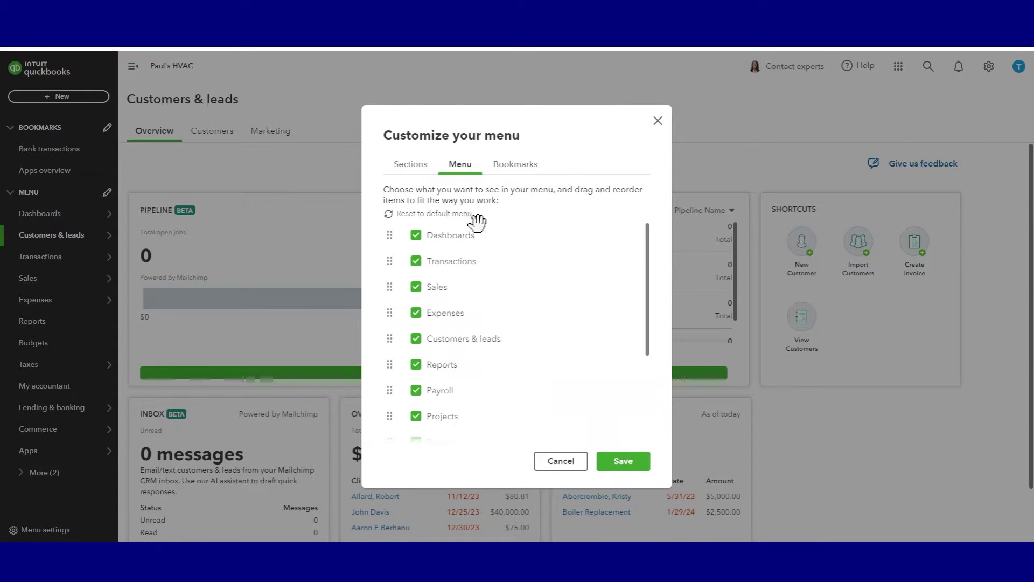
{"action": "left_click", "coordinate": [623, 461]}
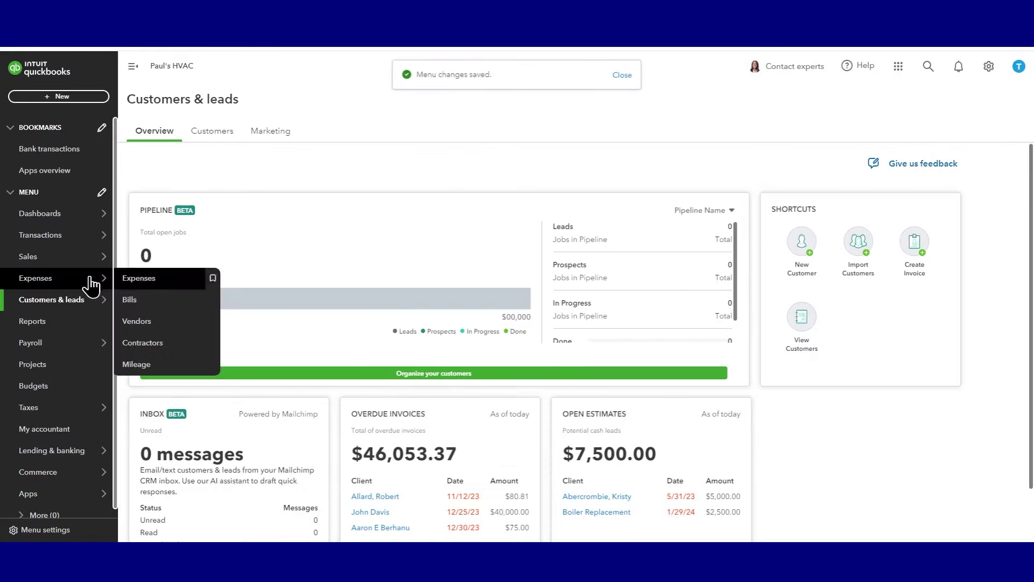
{"action": "mouse_move", "coordinate": [23, 267]}
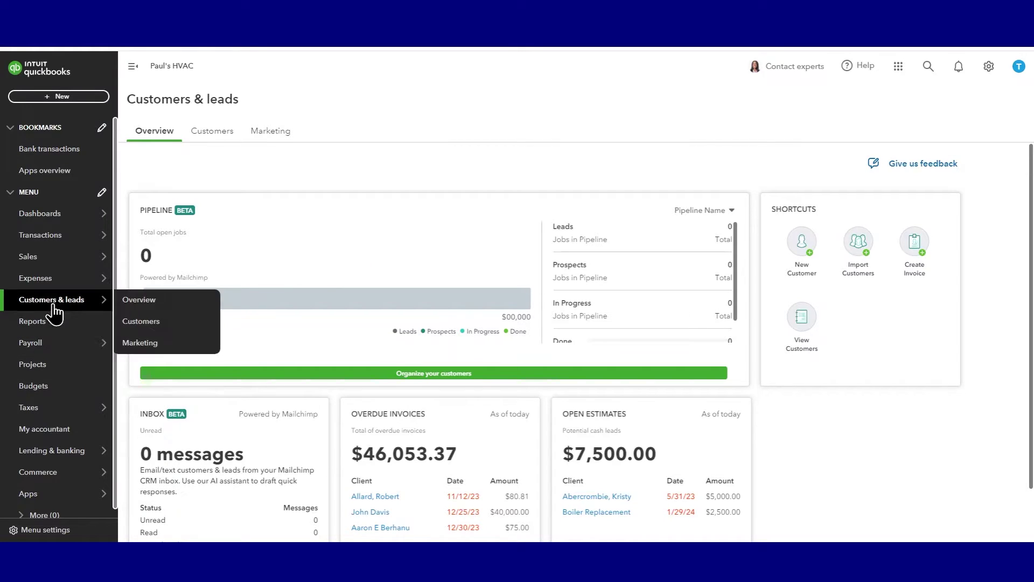
Go from the Get things done dashboard to Business overview with Privacy turned off, showing the figures.
{"action": "mouse_move", "coordinate": [42, 218]}
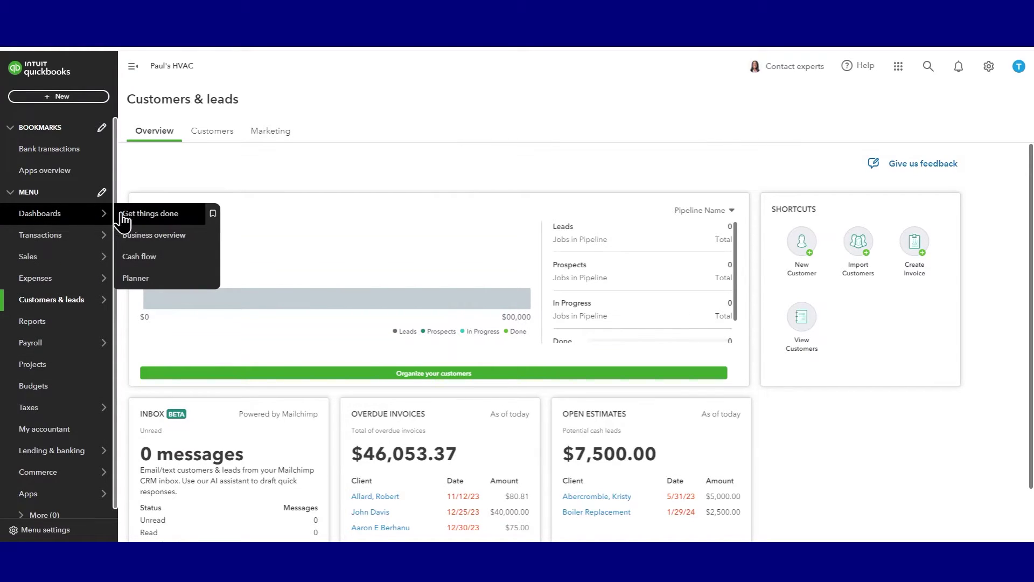
{"action": "left_click", "coordinate": [141, 218]}
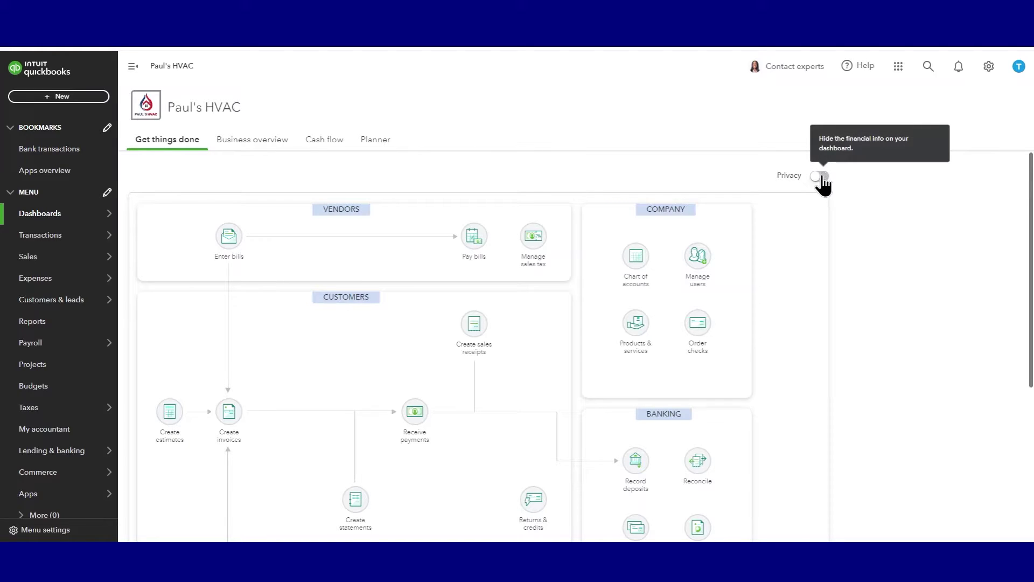
{"action": "left_click", "coordinate": [820, 177]}
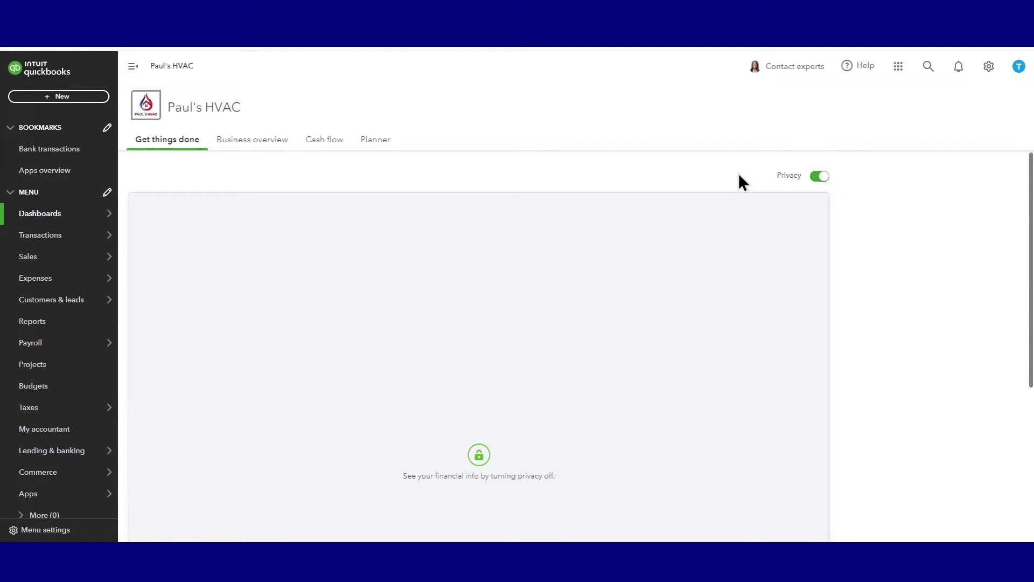
{"action": "left_click", "coordinate": [249, 144]}
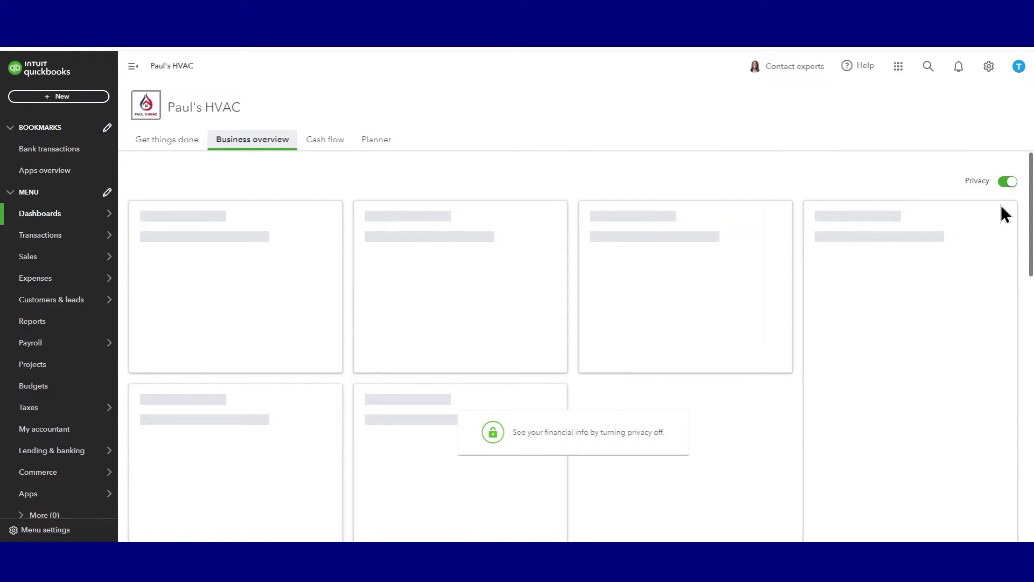
{"action": "left_click", "coordinate": [1006, 185]}
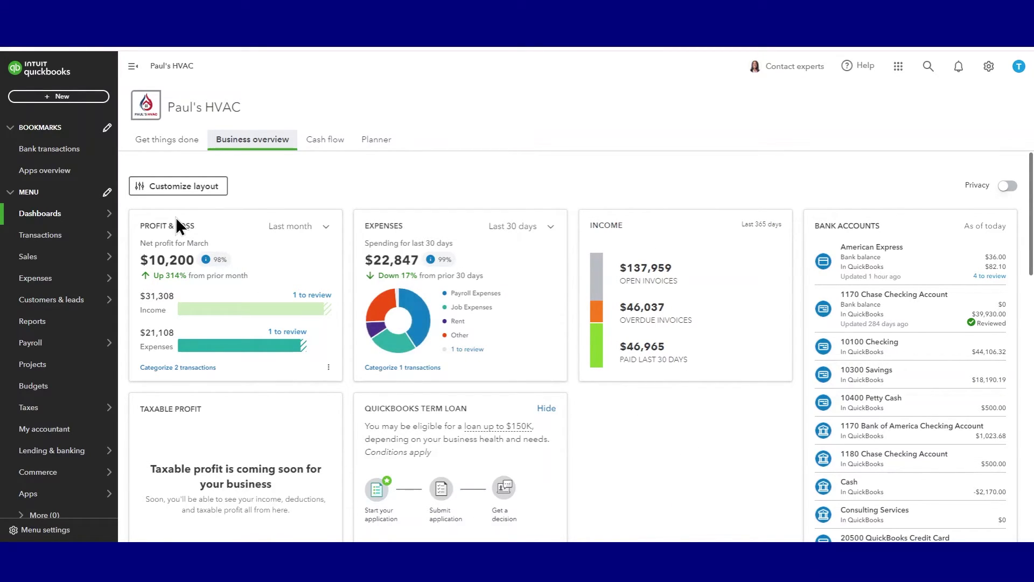
Enter Customize layout on Business overview and drag the Profit & Loss tile by its handle.
{"action": "left_click", "coordinate": [176, 188]}
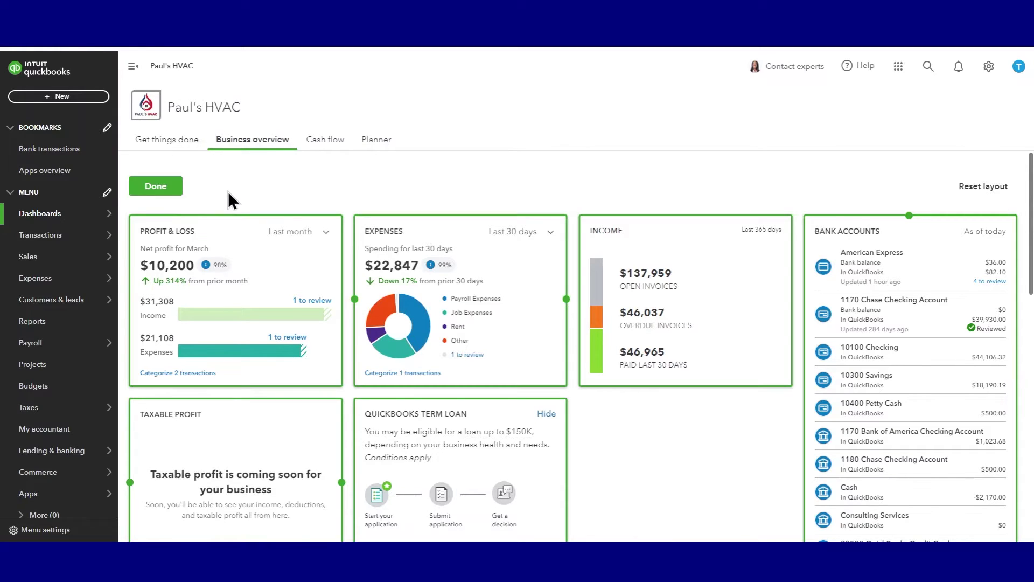
{"action": "mouse_move", "coordinate": [247, 286]}
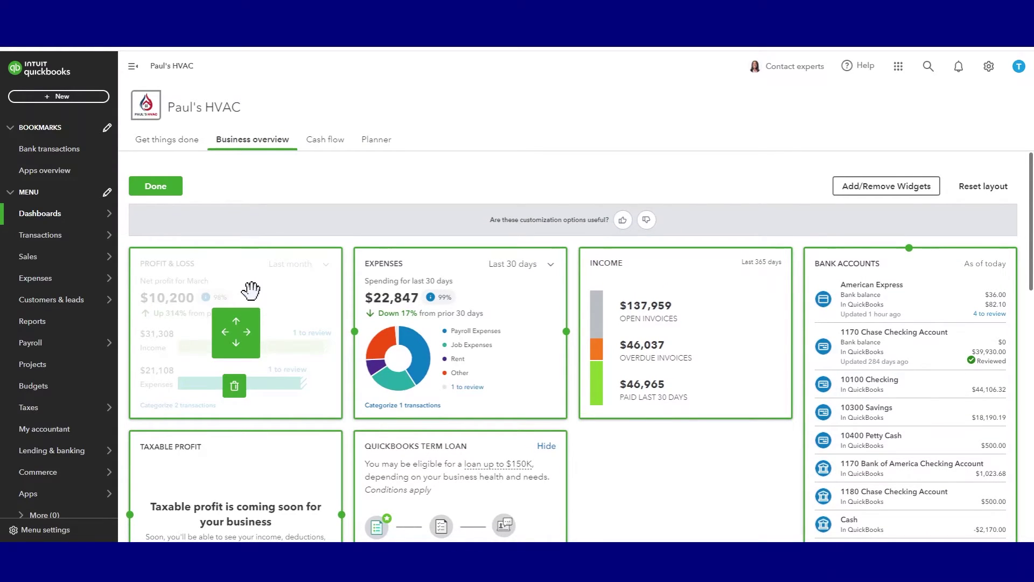
{"action": "left_click_drag", "start_coordinate": [233, 338], "coordinate": [263, 415]}
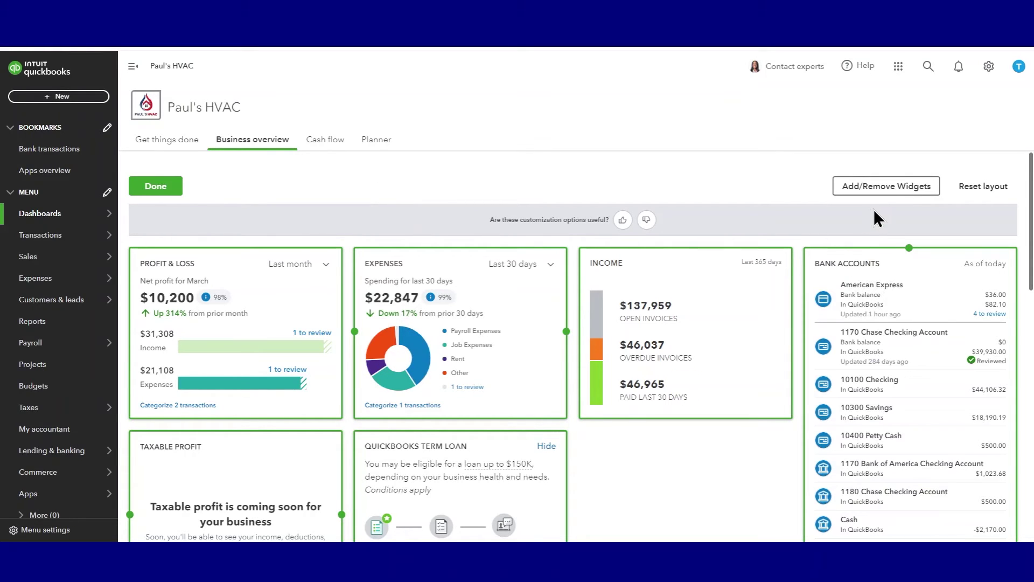
Add the Accounts Receivable widget, keeping Bank Accounts selected, and save the widget selection.
{"action": "left_click", "coordinate": [879, 189]}
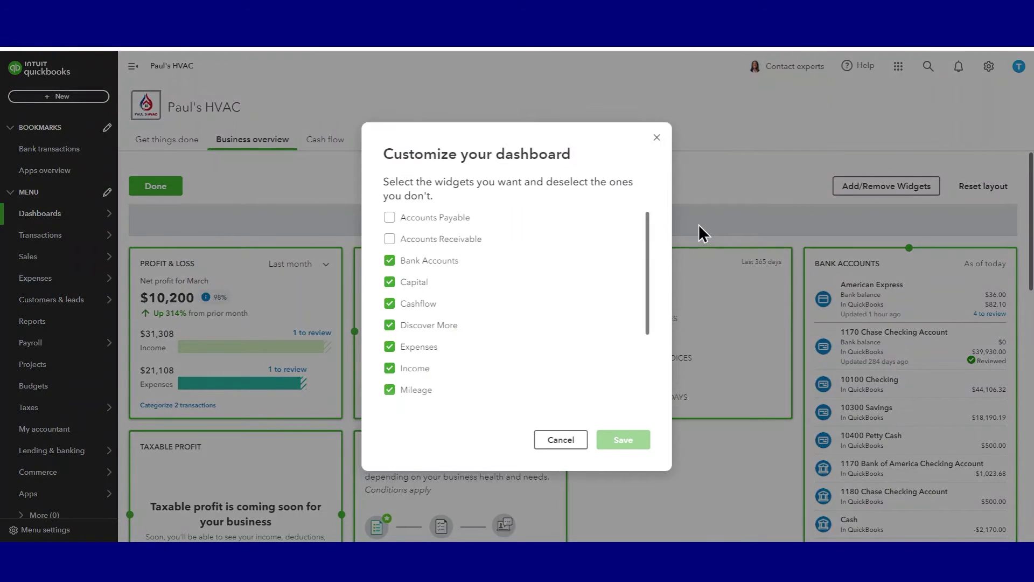
{"action": "left_click", "coordinate": [391, 263]}
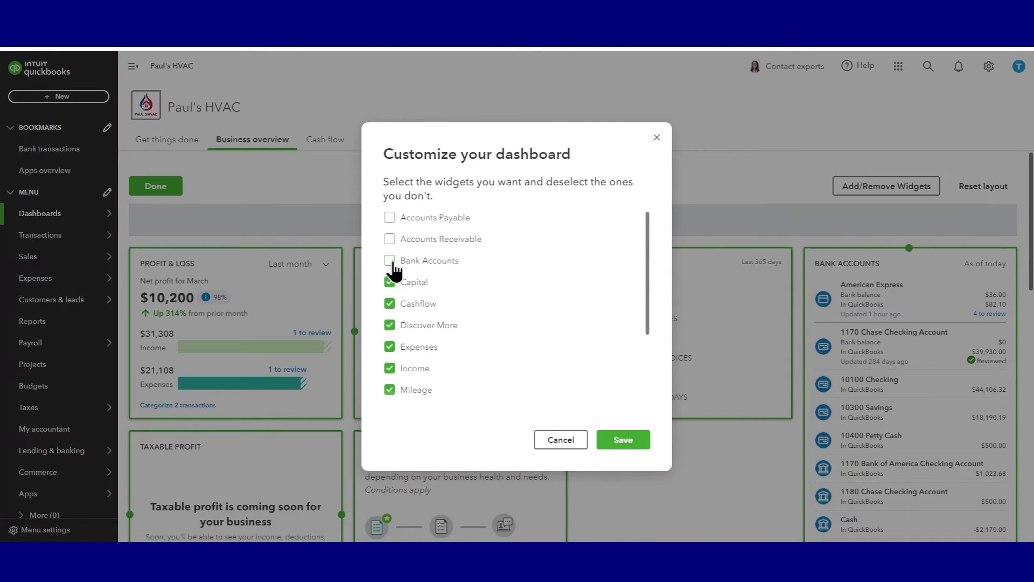
{"action": "left_click", "coordinate": [391, 262]}
{"action": "scroll", "coordinate": [441, 276], "scroll_direction": "down", "scroll_amount": 3}
{"action": "scroll", "coordinate": [463, 298], "scroll_direction": "up", "scroll_amount": 3}
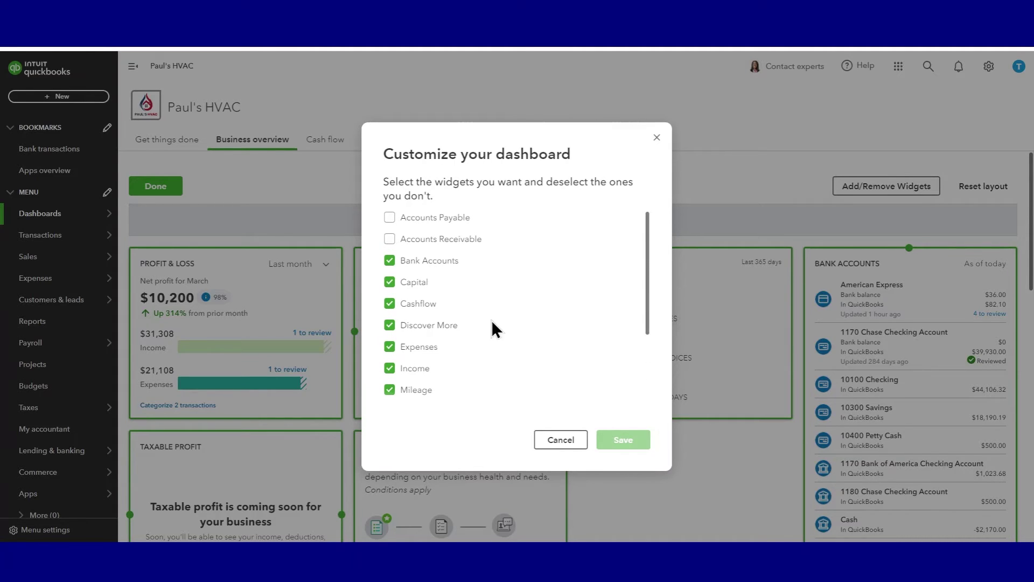
{"action": "left_click", "coordinate": [390, 240]}
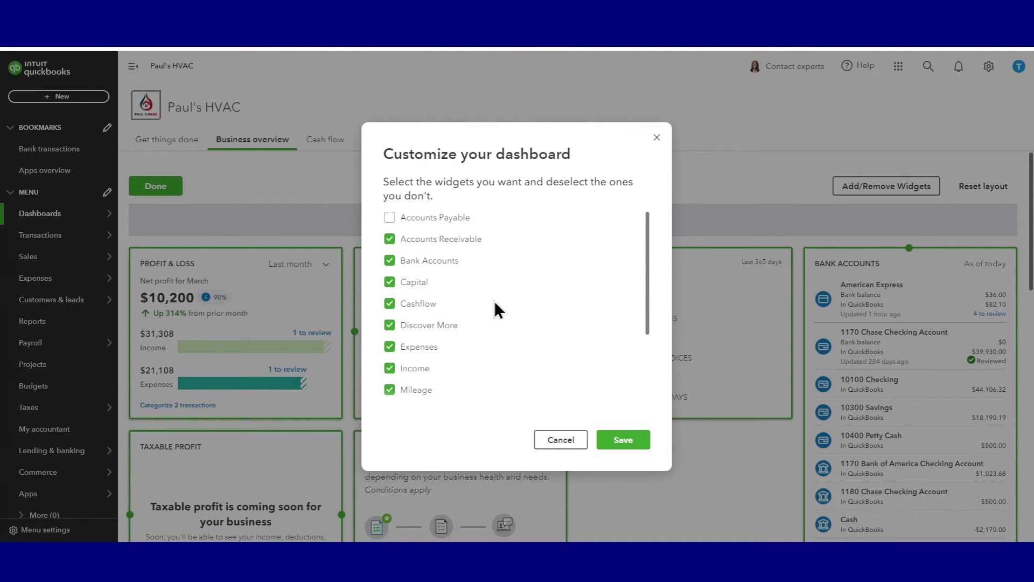
{"action": "left_click", "coordinate": [628, 444]}
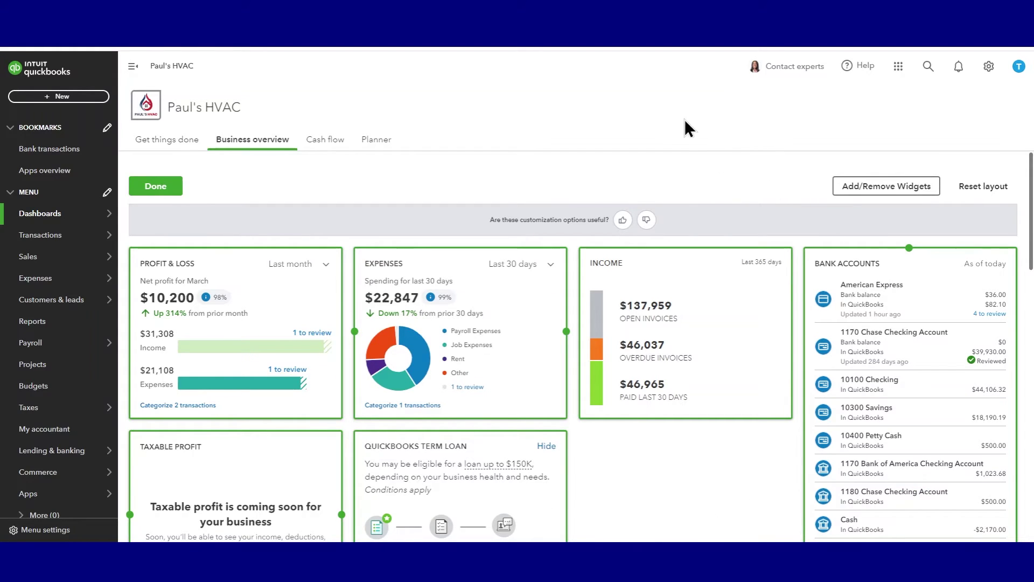
Reset the Business overview tiles to the default layout, confirm, and finish editing with Done.
{"action": "left_click", "coordinate": [983, 189]}
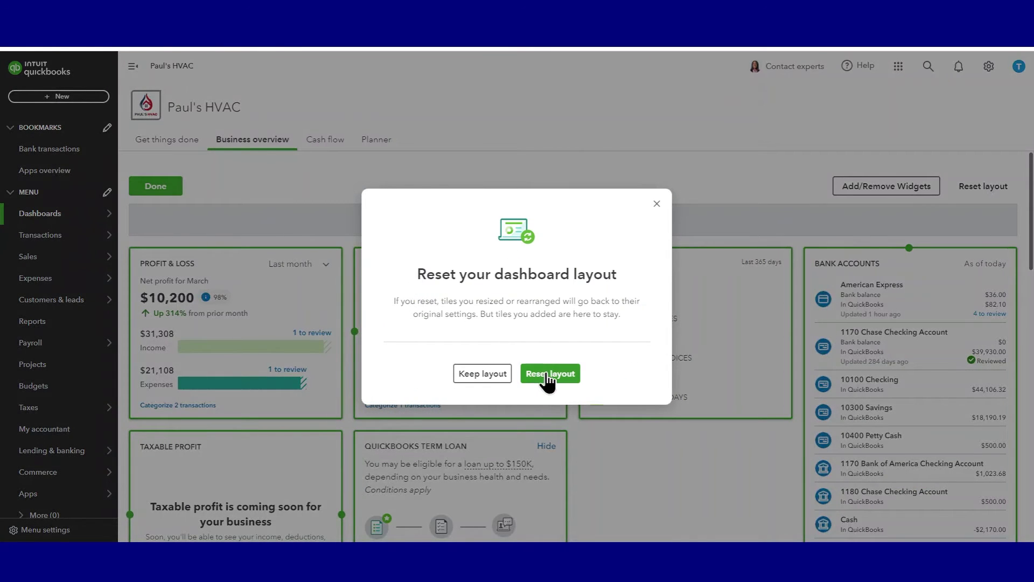
{"action": "left_click", "coordinate": [548, 376]}
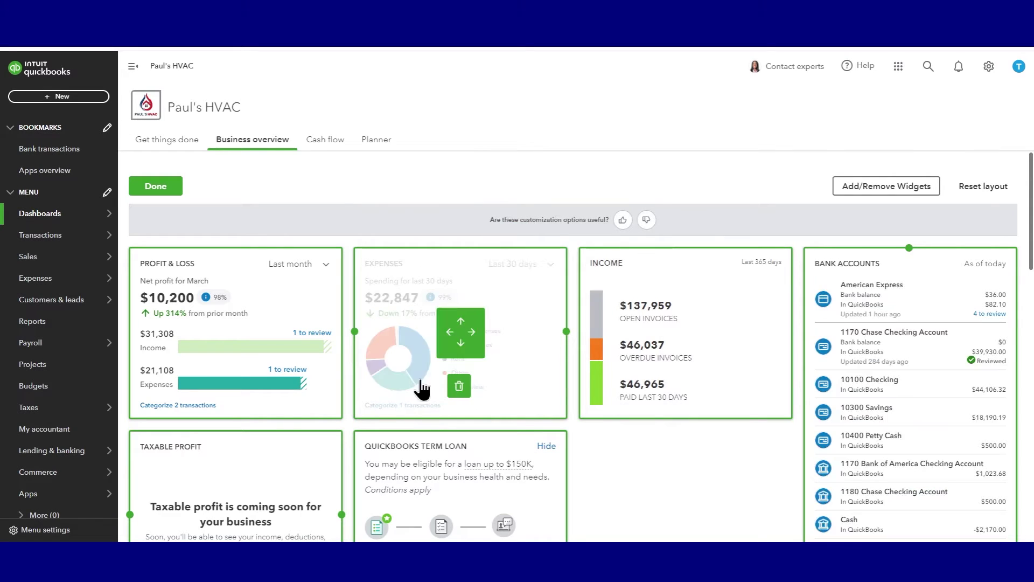
{"action": "left_click", "coordinate": [153, 187]}
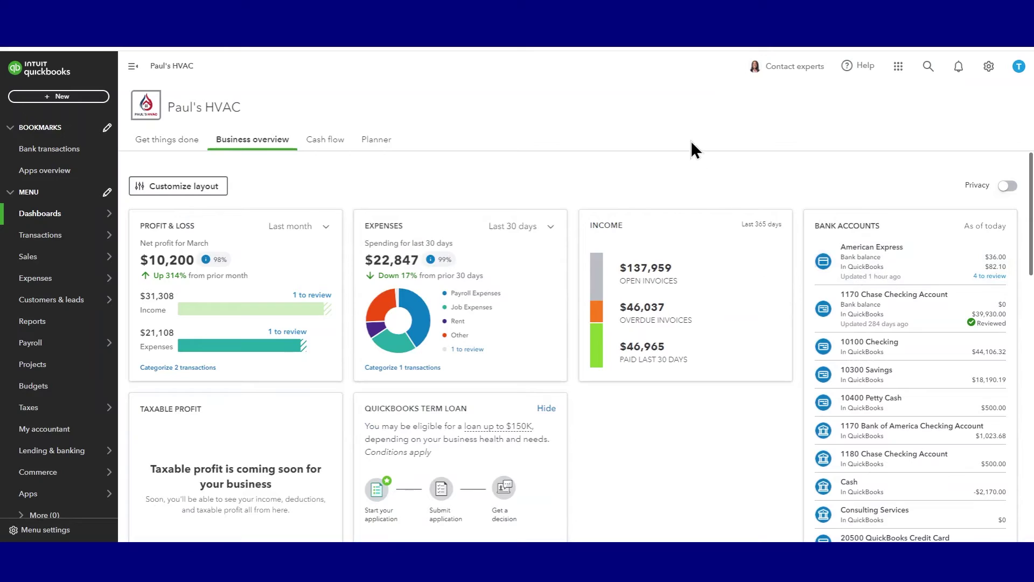